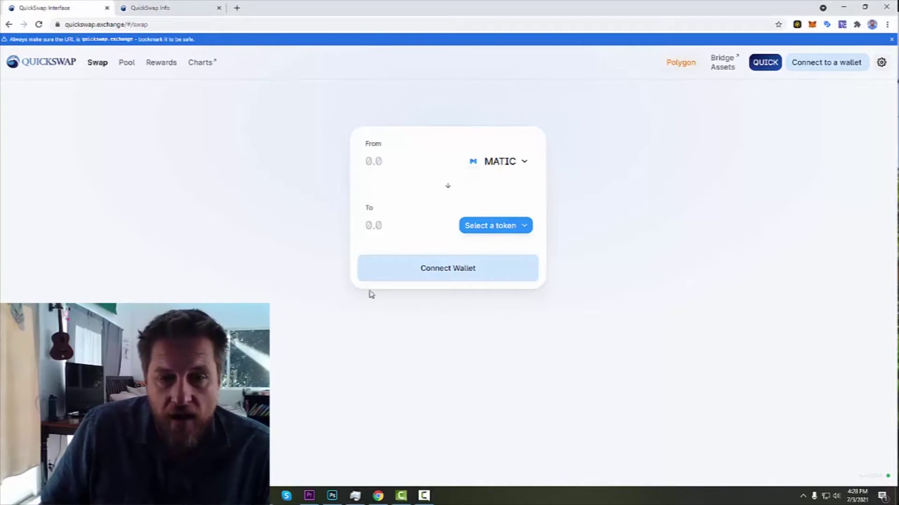
Step: Search for 'bpul' and choose BPUL as the token to receive for MATIC
click(504, 225)
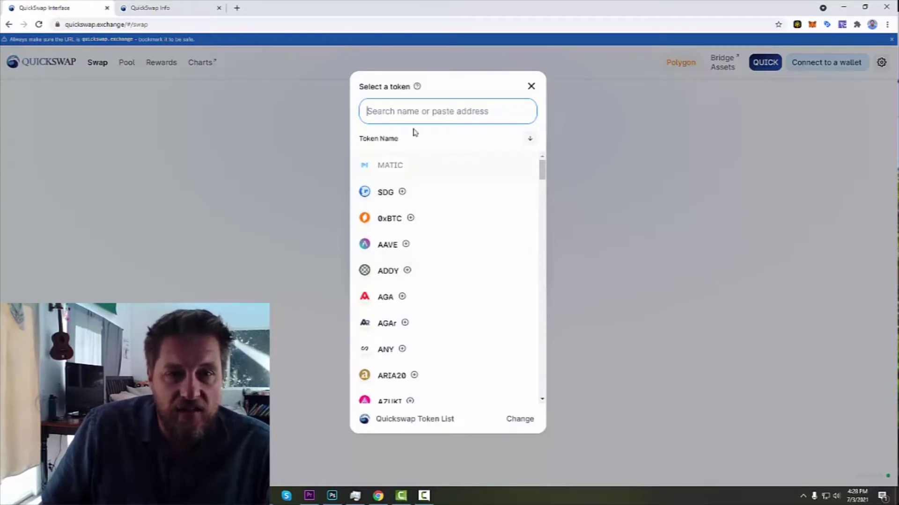
text(bp)
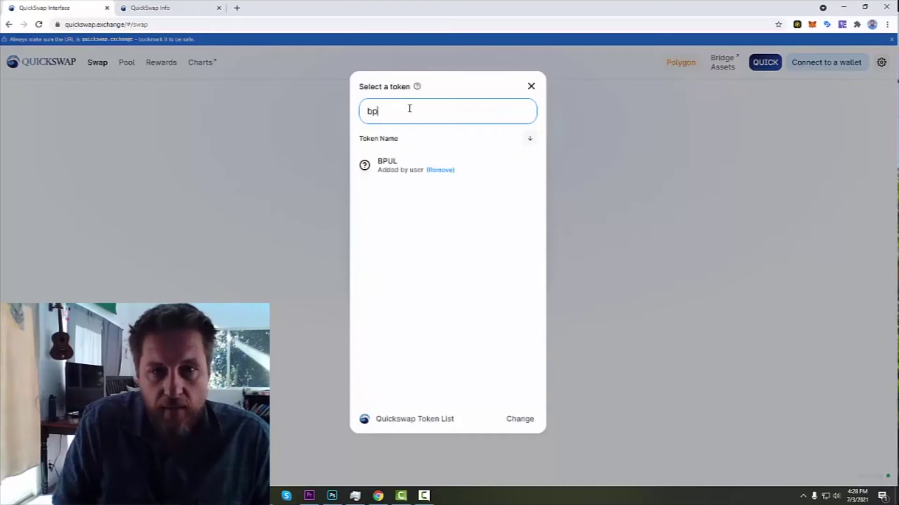
text(ul)
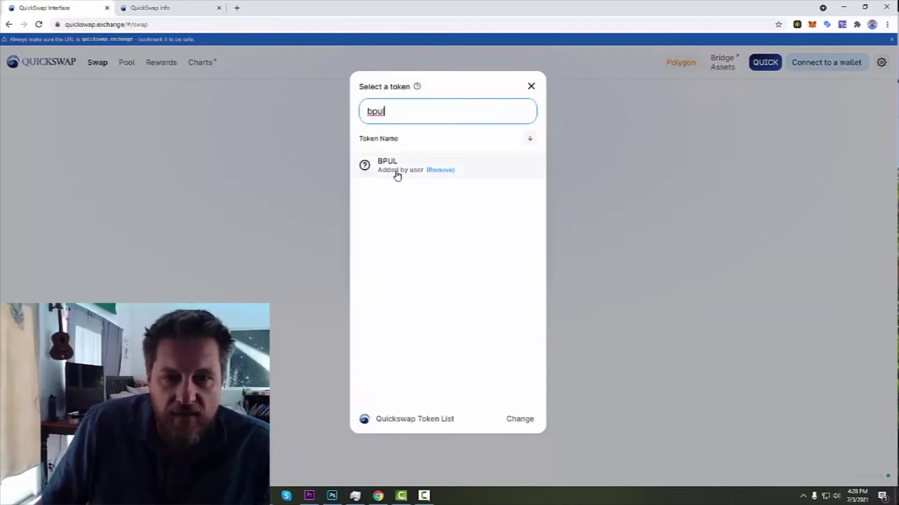
click(398, 178)
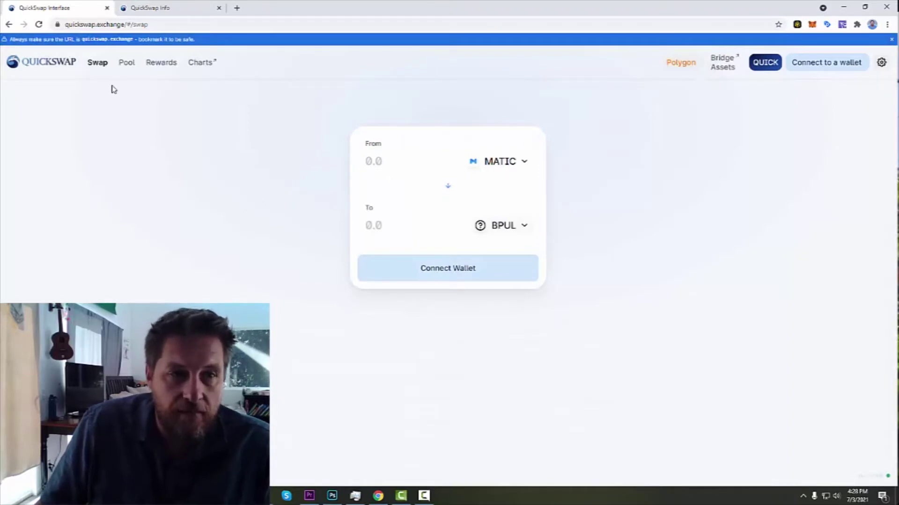
click(127, 63)
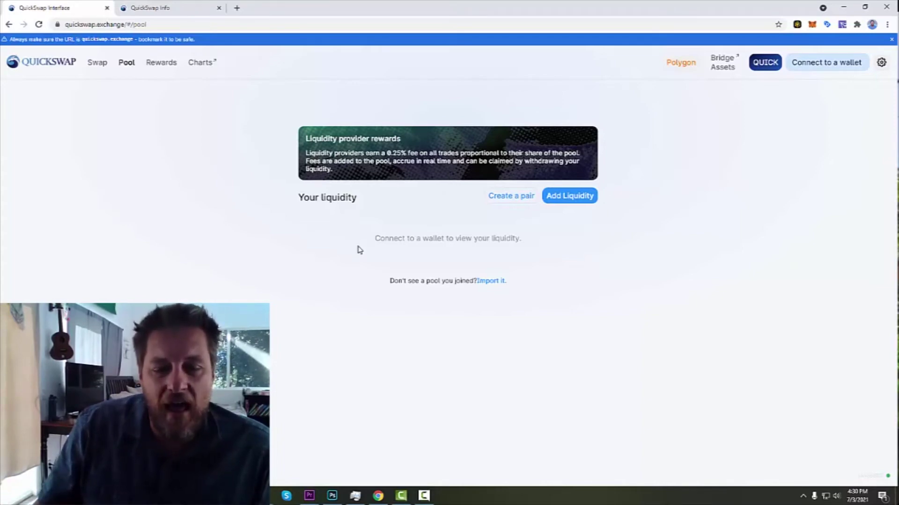
Step: Move from the Pool page to the liquidity mining Rewards page
click(161, 65)
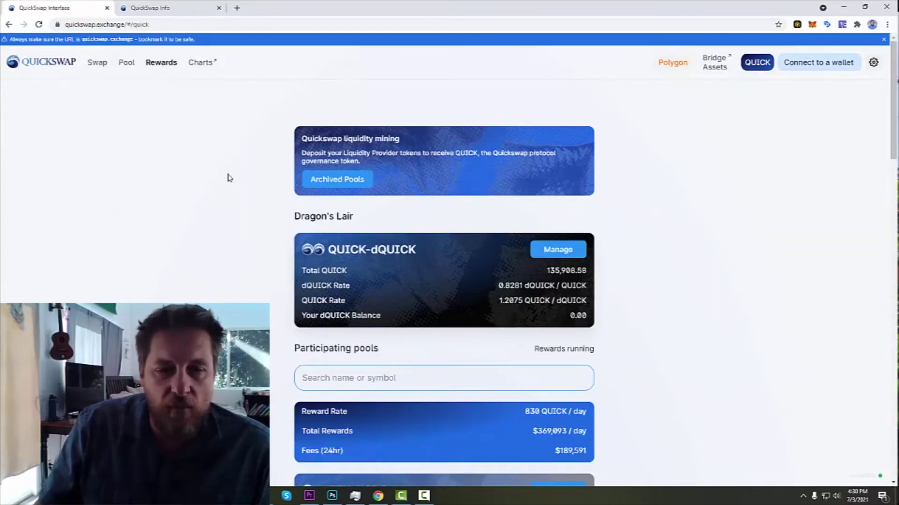
scroll(235, 232, down, 2)
scroll(235, 232, down, 1)
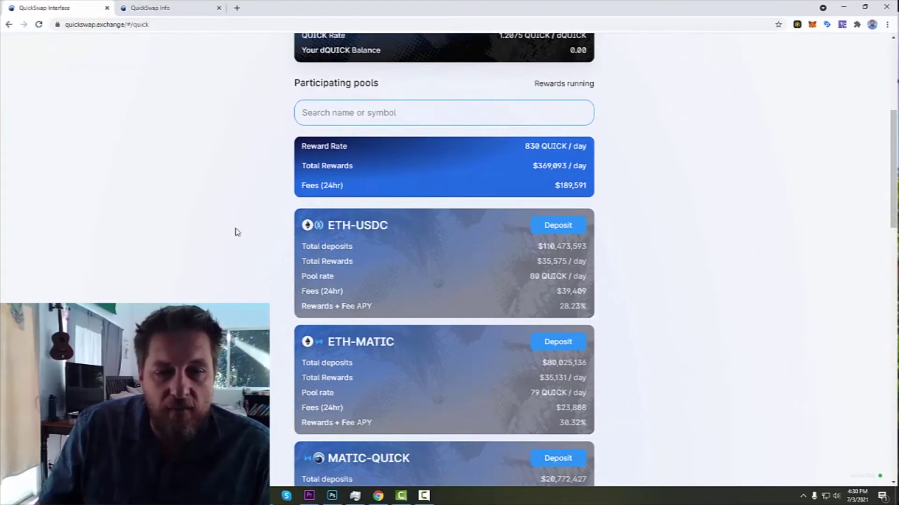
scroll(234, 232, down, 2)
scroll(236, 231, down, 2)
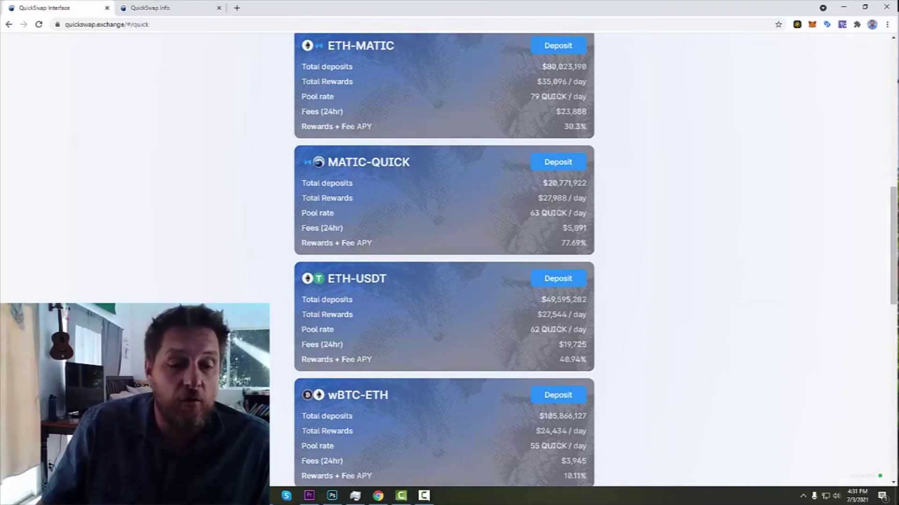
Step: Scroll through the Dragon's Lair, ETH-MATIC, MATIC-QUICK, ETH-USDT and wBTC-ETH pool cards
middle_click(276, 306)
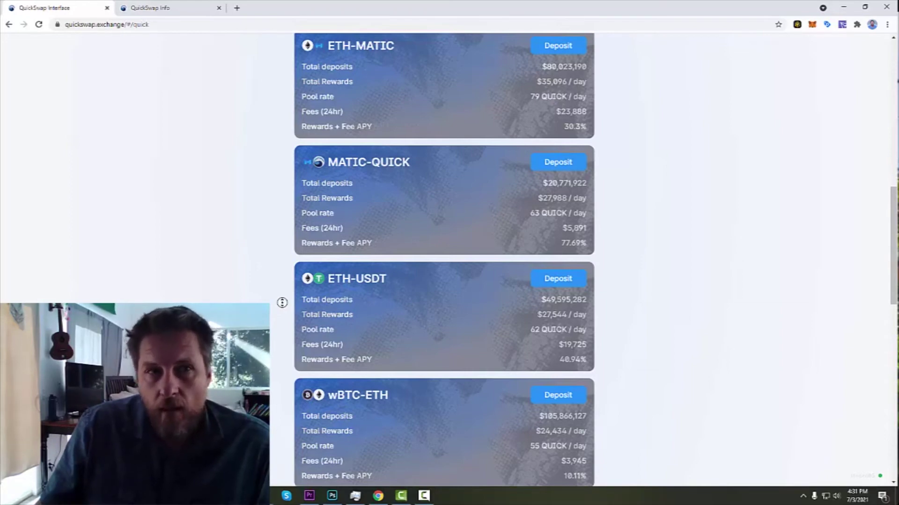
scroll(276, 211, up, 10)
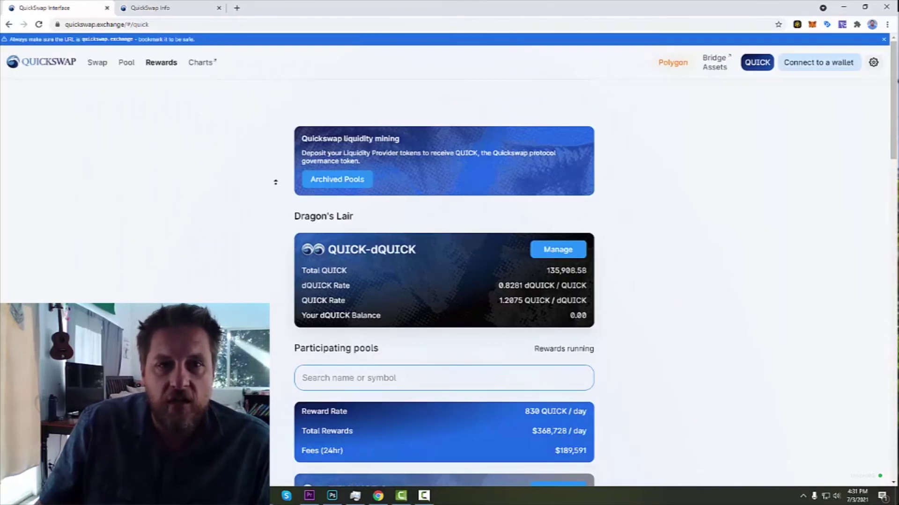
Step: Open the info.quickswap.exchange analytics site from Charts in a new tab
click(200, 62)
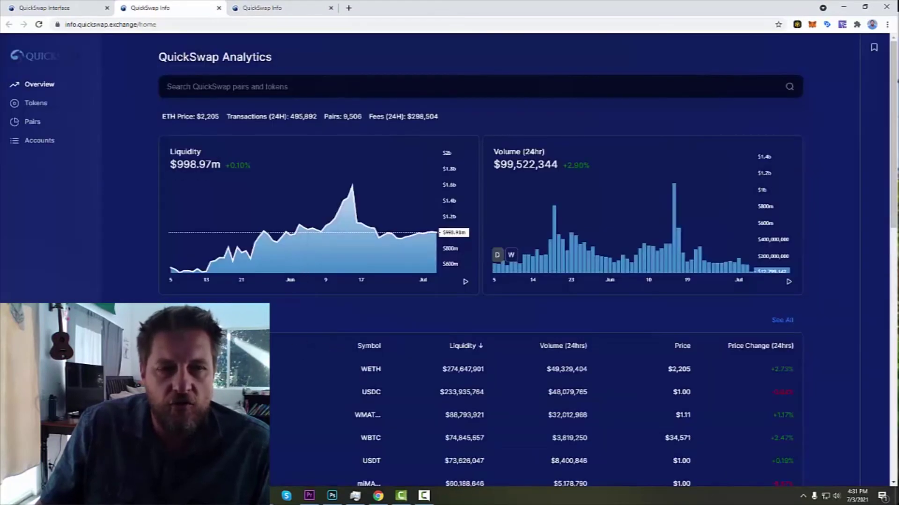
scroll(477, 281, down, 3)
scroll(477, 281, down, 4)
scroll(477, 281, down, 3)
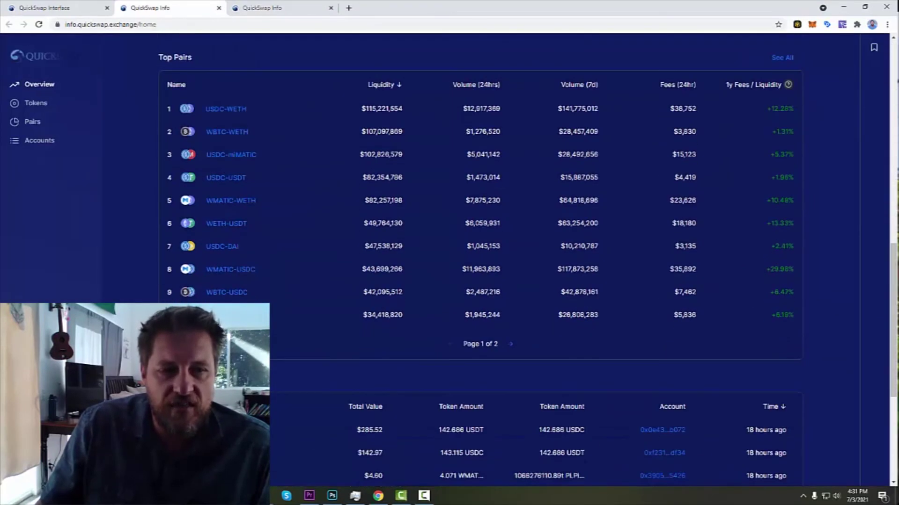
scroll(315, 276, down, 2)
scroll(316, 277, down, 1)
scroll(288, 271, up, 3)
scroll(288, 271, up, 1)
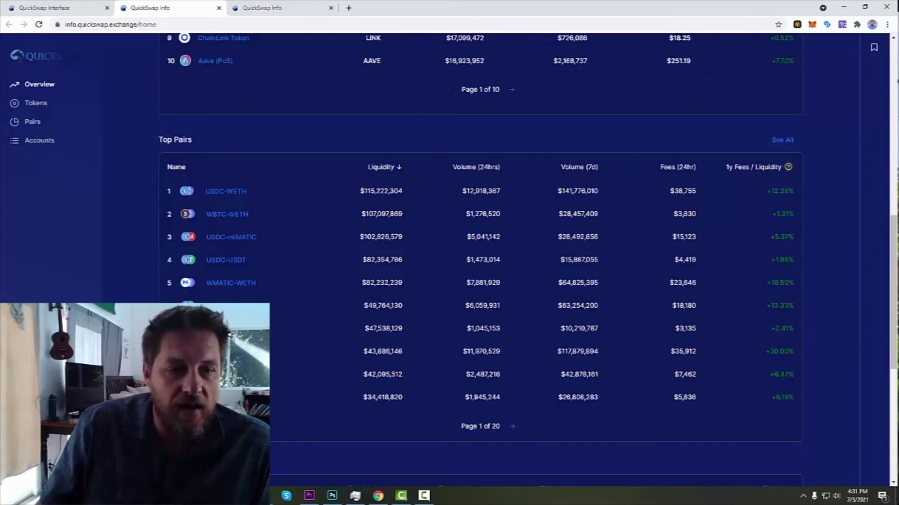
scroll(351, 327, up, 3)
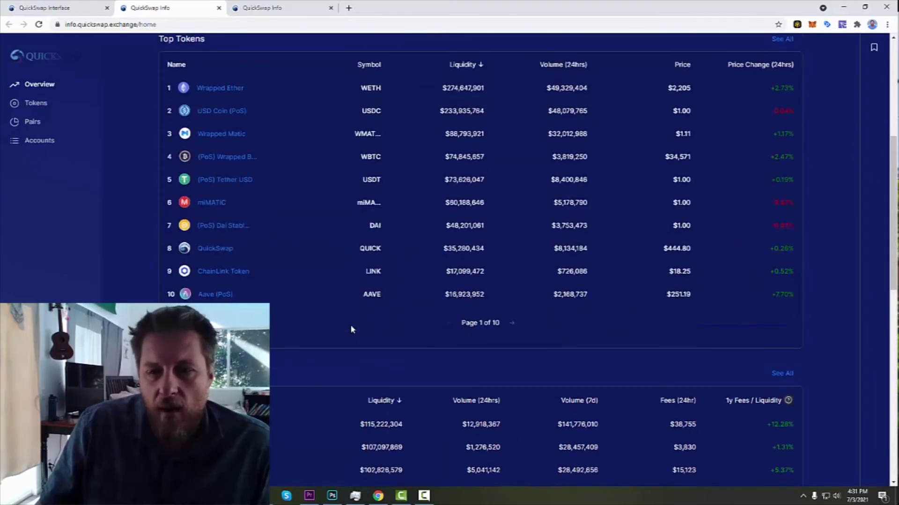
scroll(351, 329, down, 1)
scroll(347, 309, up, 2)
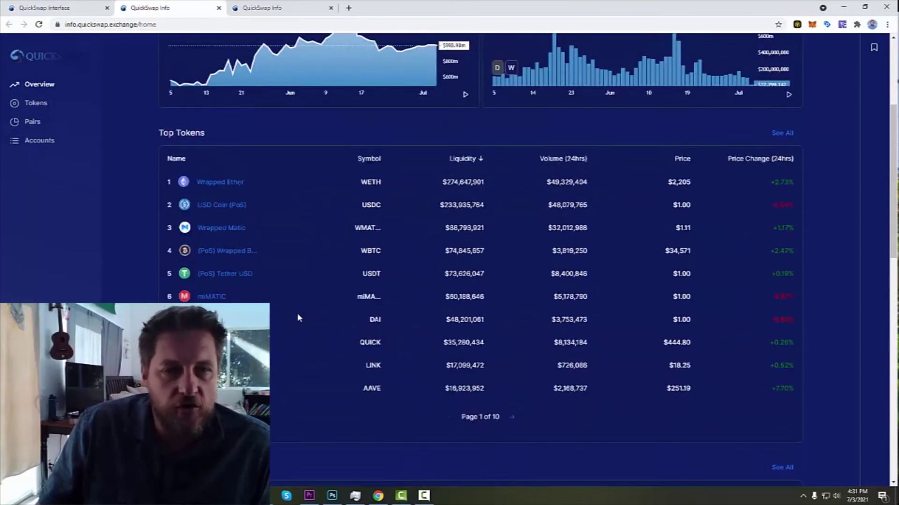
scroll(298, 315, up, 2)
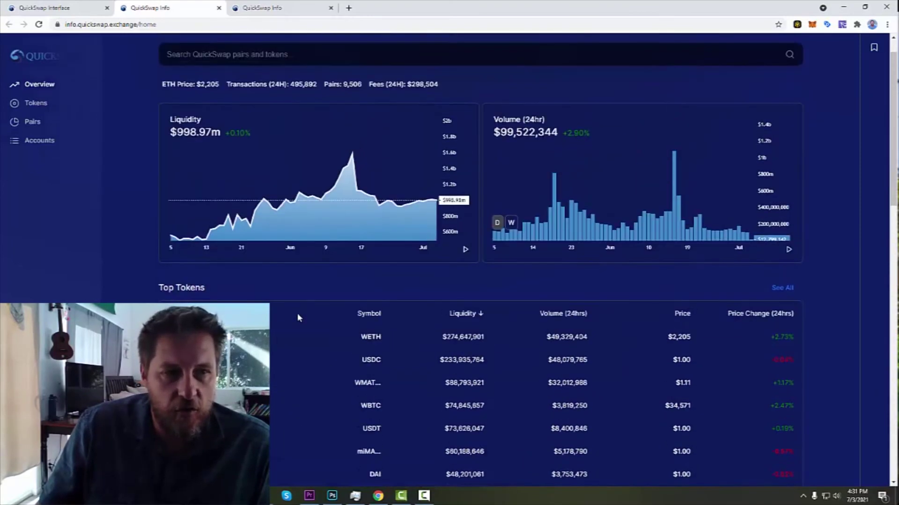
scroll(296, 318, up, 1)
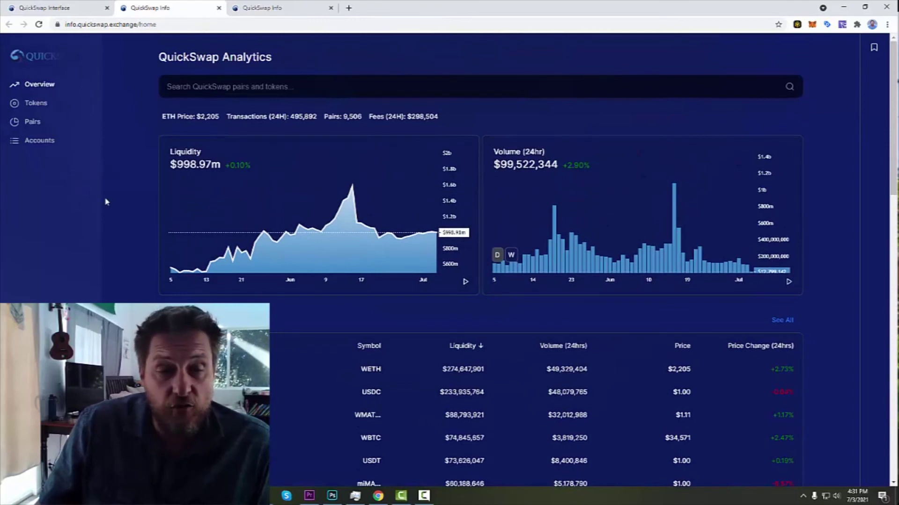
Step: On the QuickSwap Interface tab, connect and approve a MetaMask account
click(45, 8)
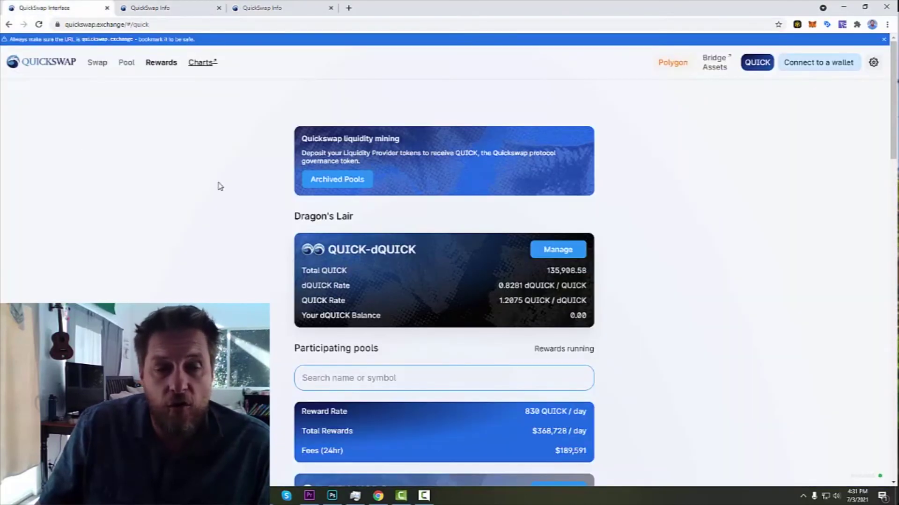
click(815, 65)
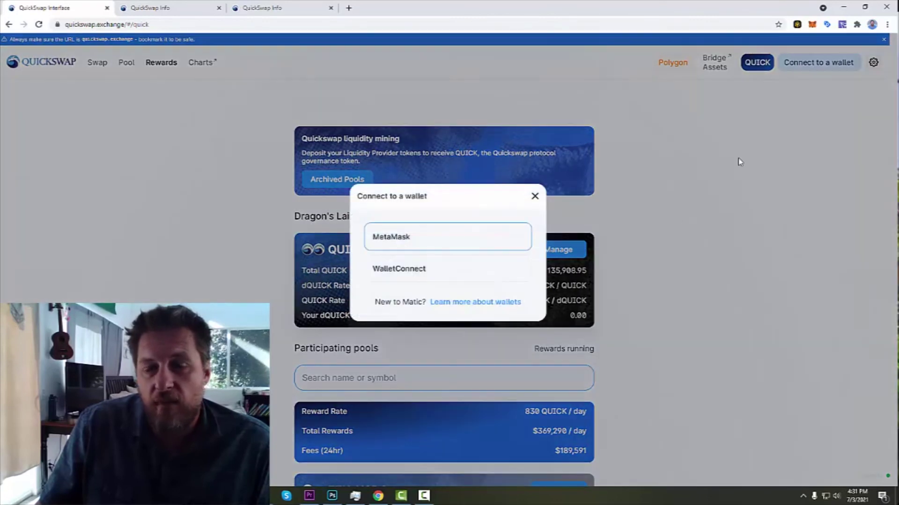
click(432, 240)
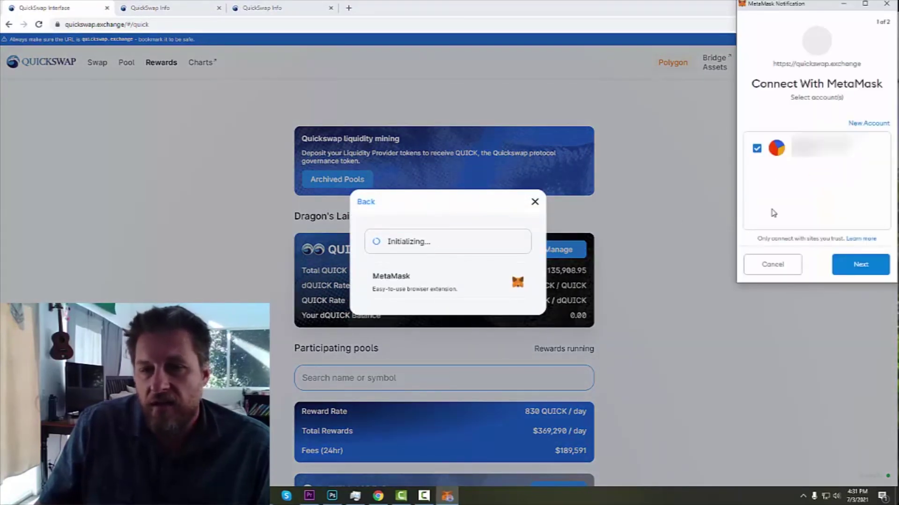
click(863, 267)
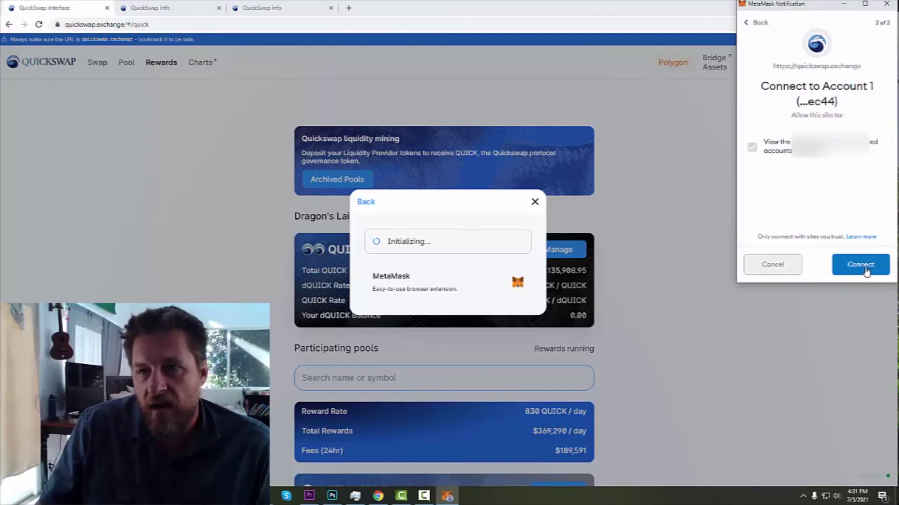
click(861, 264)
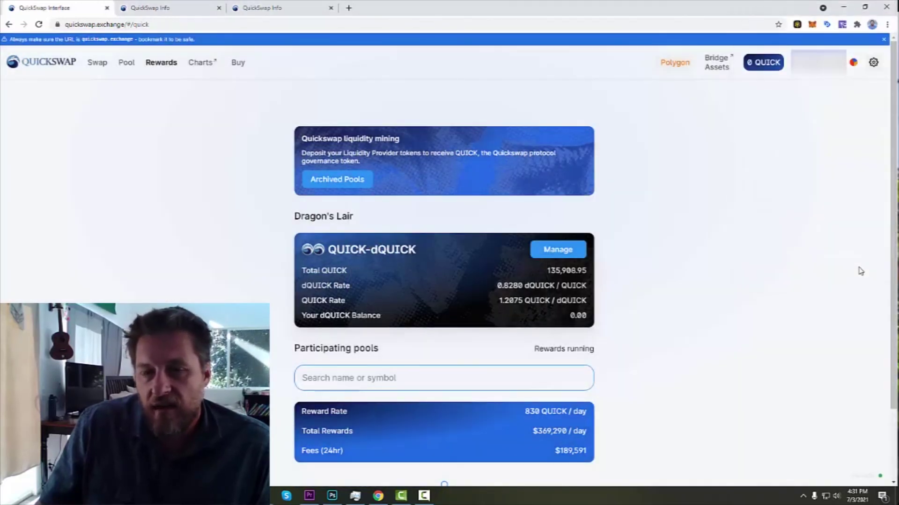